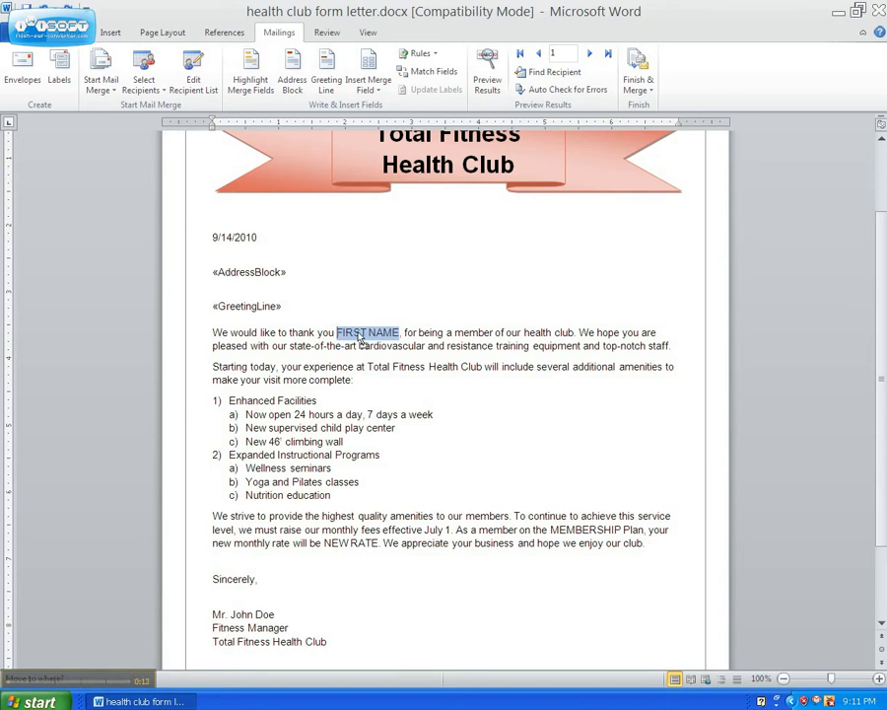
Step: Replace the FIRST NAME placeholder in the opening sentence with the First_Name merge field
{"action": "left_click", "coordinate": [368, 333]}
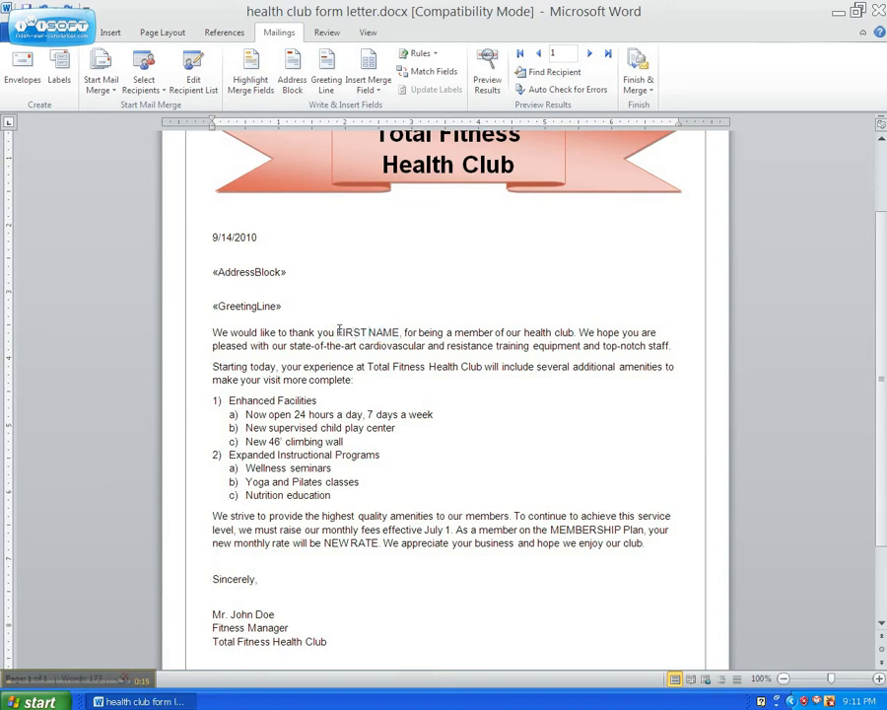
{"action": "left_click_drag", "start_coordinate": [340, 332], "coordinate": [384, 331]}
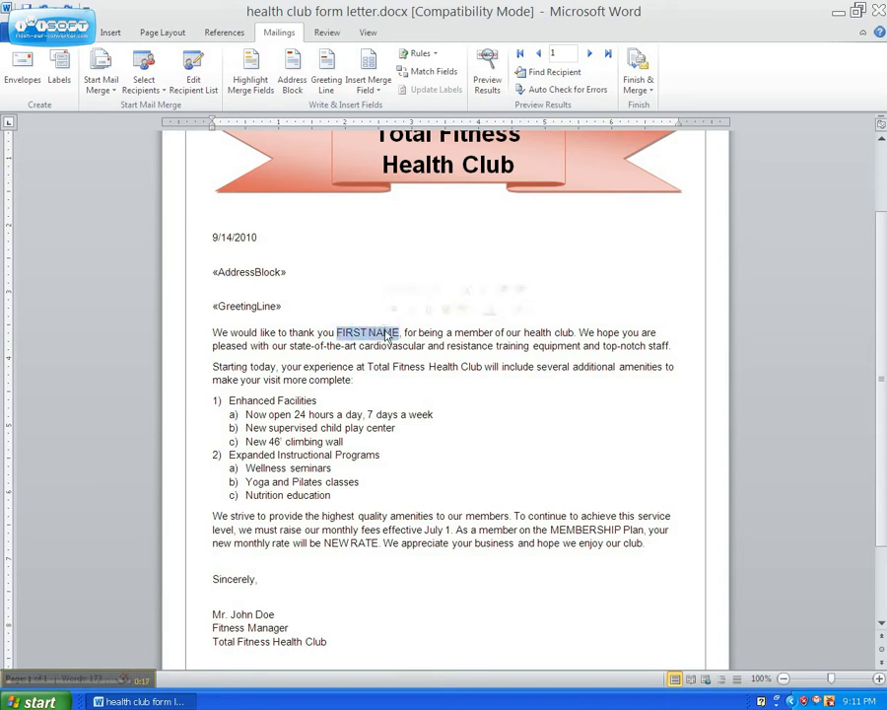
{"action": "key", "text": "Delete"}
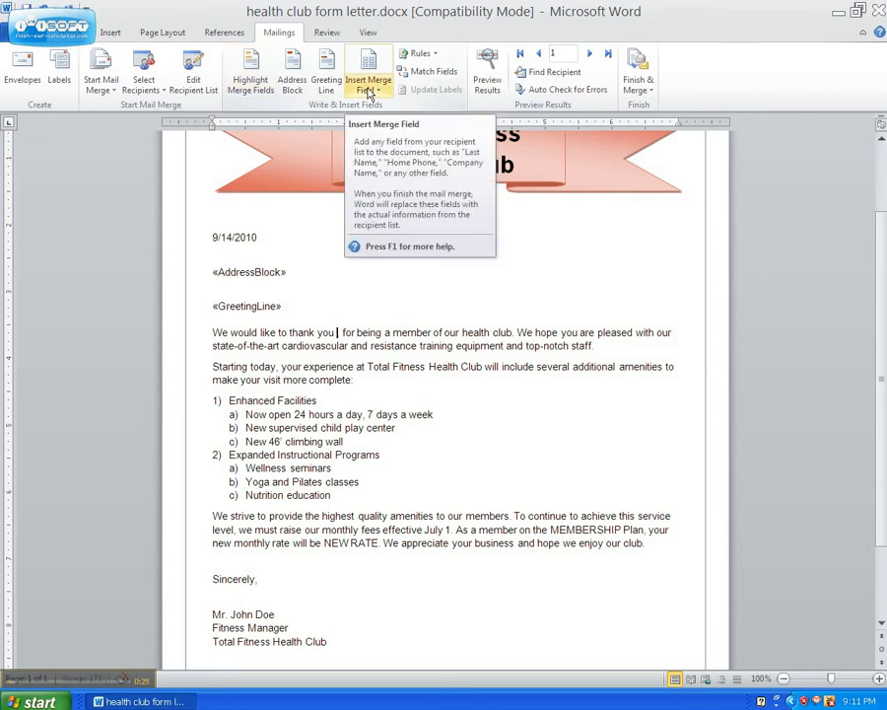
{"action": "left_click", "coordinate": [369, 90]}
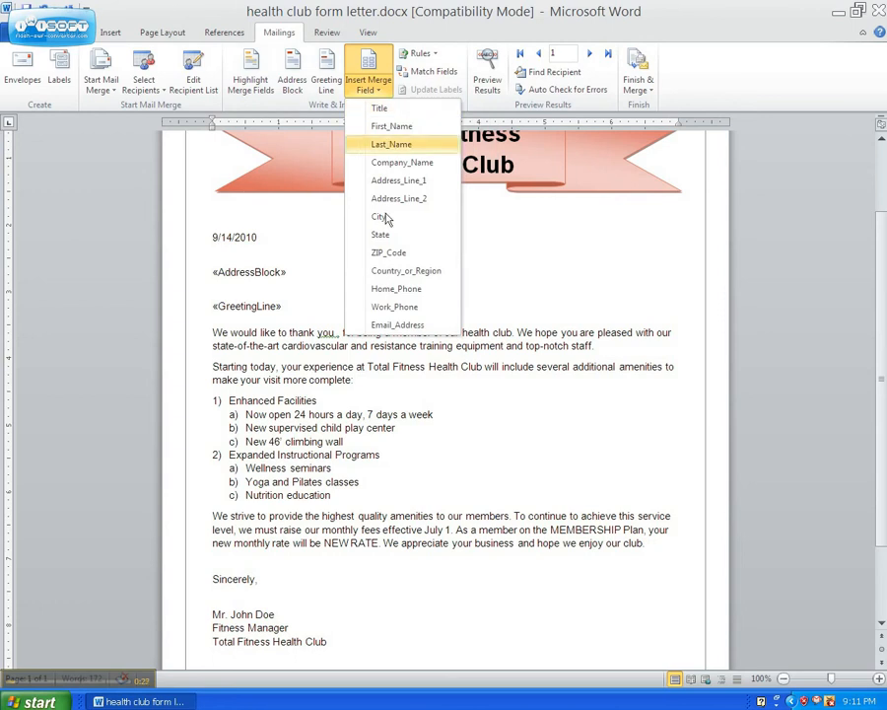
{"action": "left_click", "coordinate": [421, 133]}
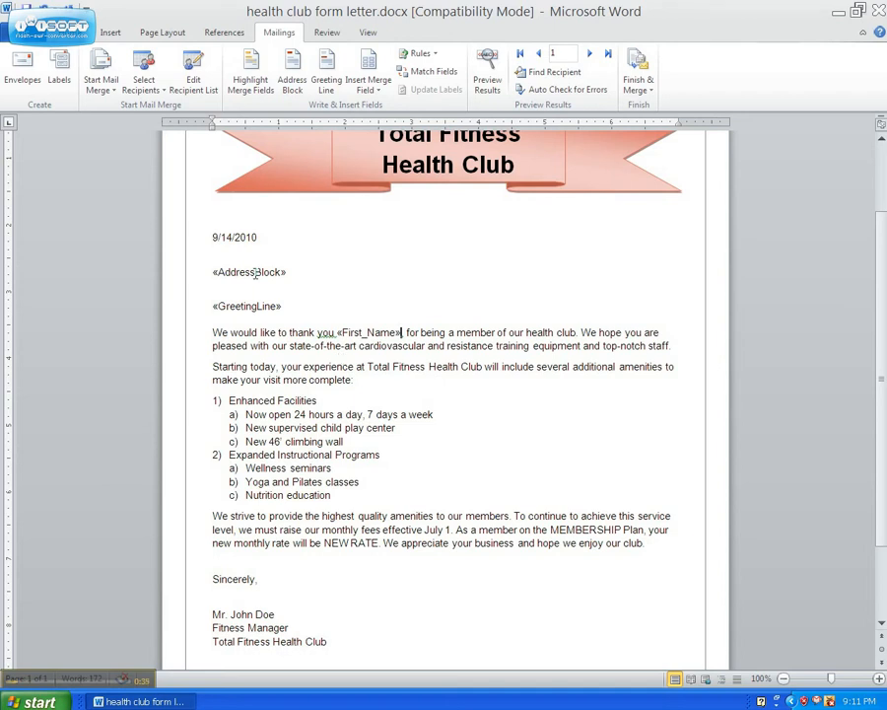
{"action": "type", "text": ","}
{"action": "key", "text": "Delete"}
{"action": "type", "text": ","}
Step: Open the column customization for the MyList.mdb recipient data source, saving its pending changes
{"action": "left_click", "coordinate": [200, 85]}
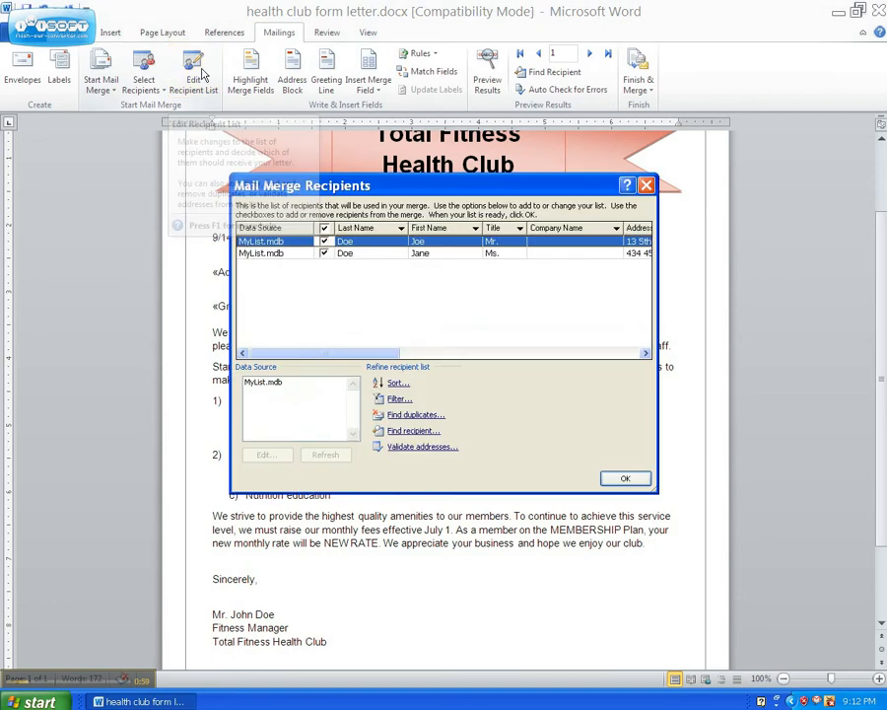
{"action": "left_click", "coordinate": [268, 384]}
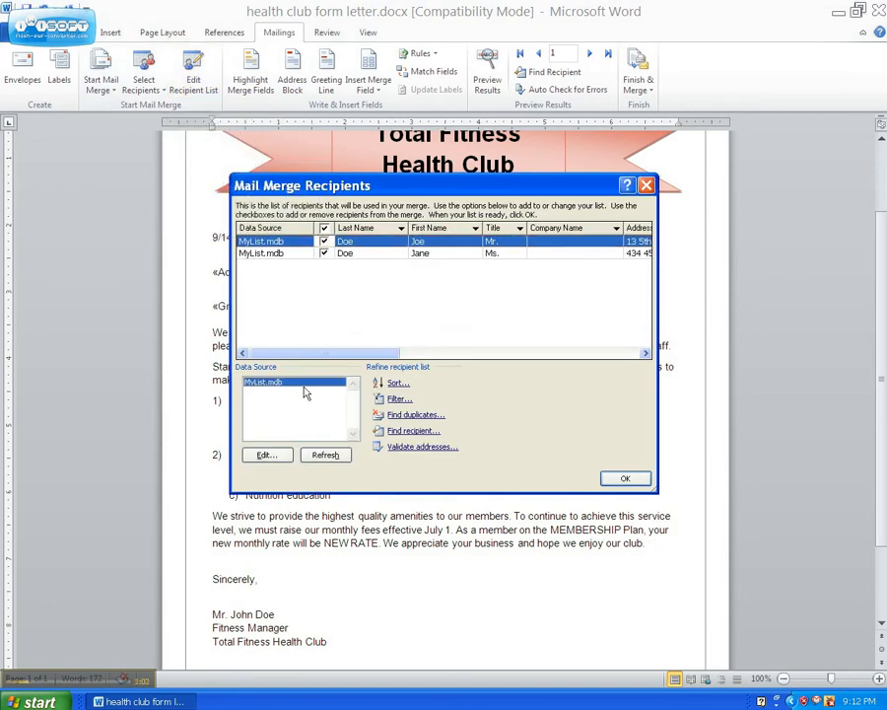
{"action": "left_click", "coordinate": [259, 456]}
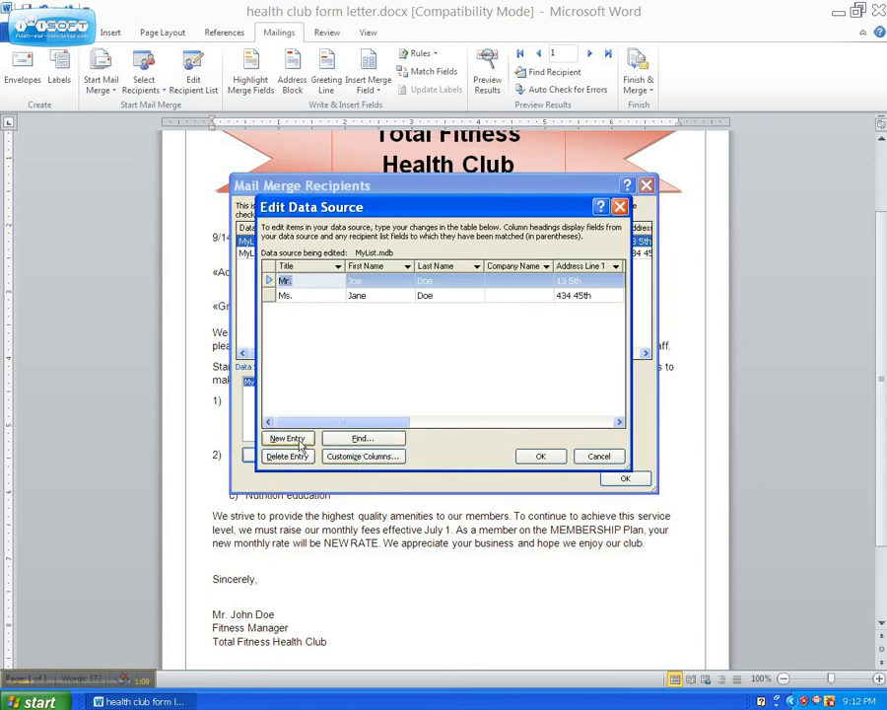
{"action": "left_click", "coordinate": [350, 457]}
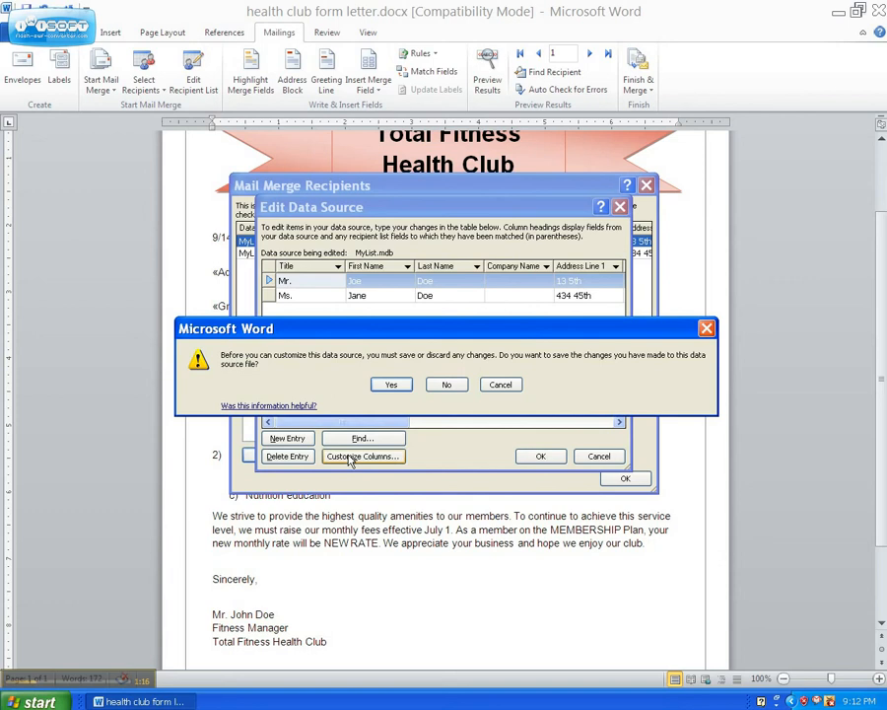
{"action": "left_click", "coordinate": [392, 385]}
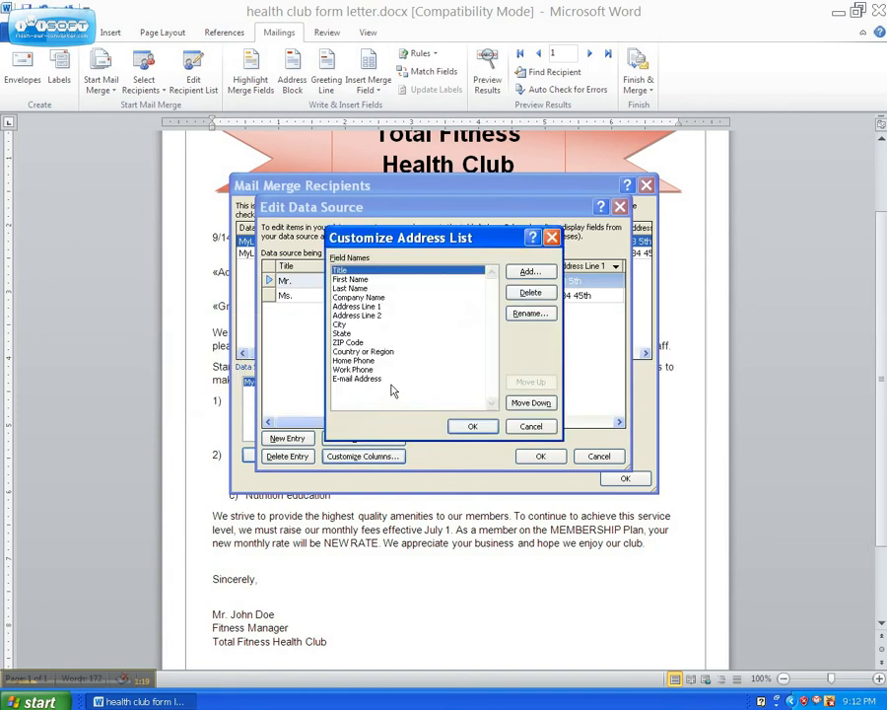
Step: Delete the Company Name and Country or Region fields from the address list
{"action": "left_click", "coordinate": [360, 297]}
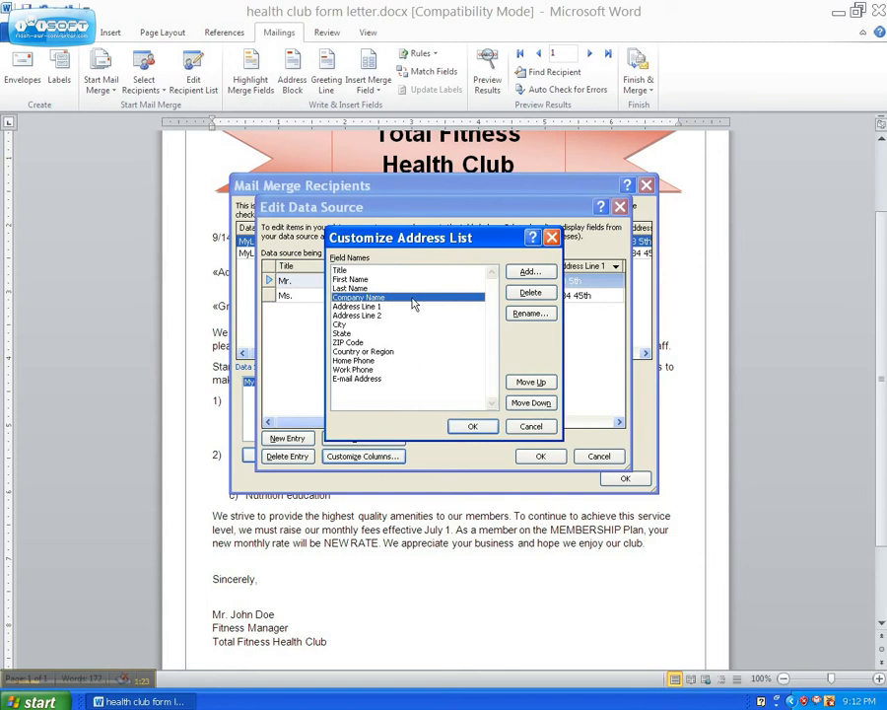
{"action": "left_click", "coordinate": [543, 294]}
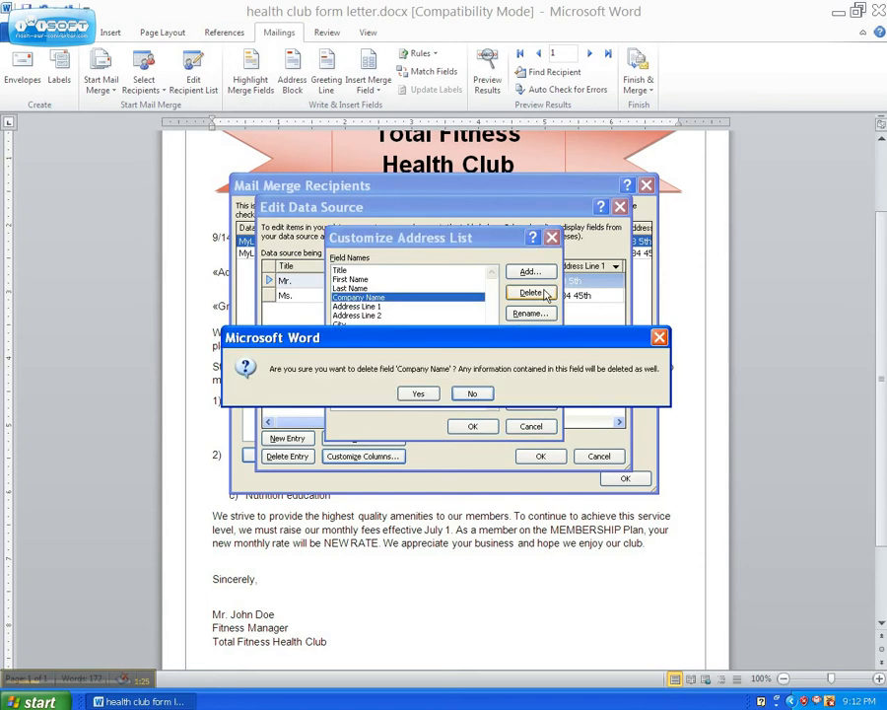
{"action": "left_click", "coordinate": [418, 336]}
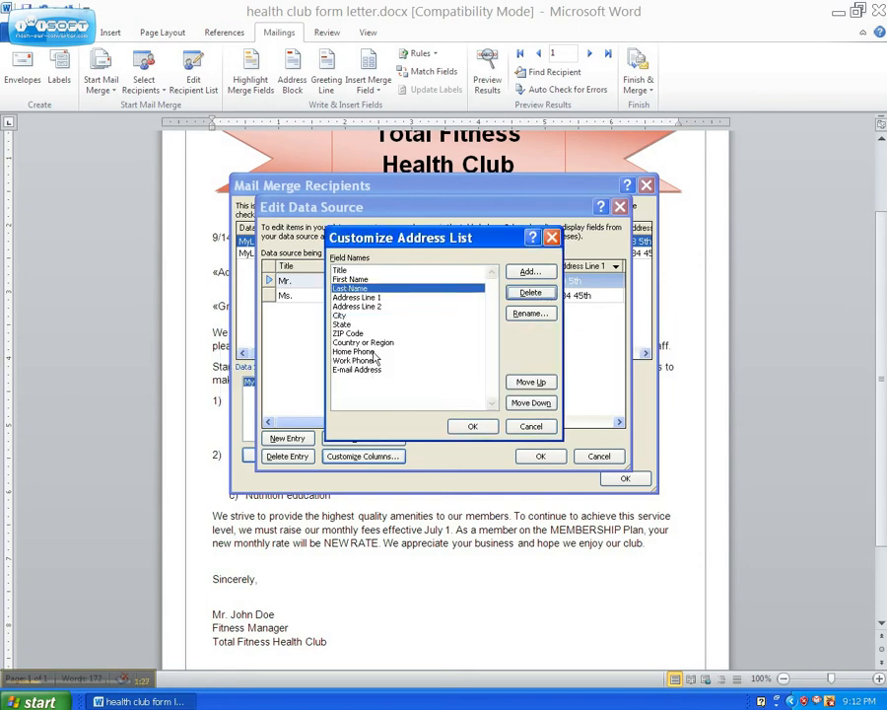
{"action": "left_click", "coordinate": [363, 342]}
{"action": "left_click", "coordinate": [509, 294]}
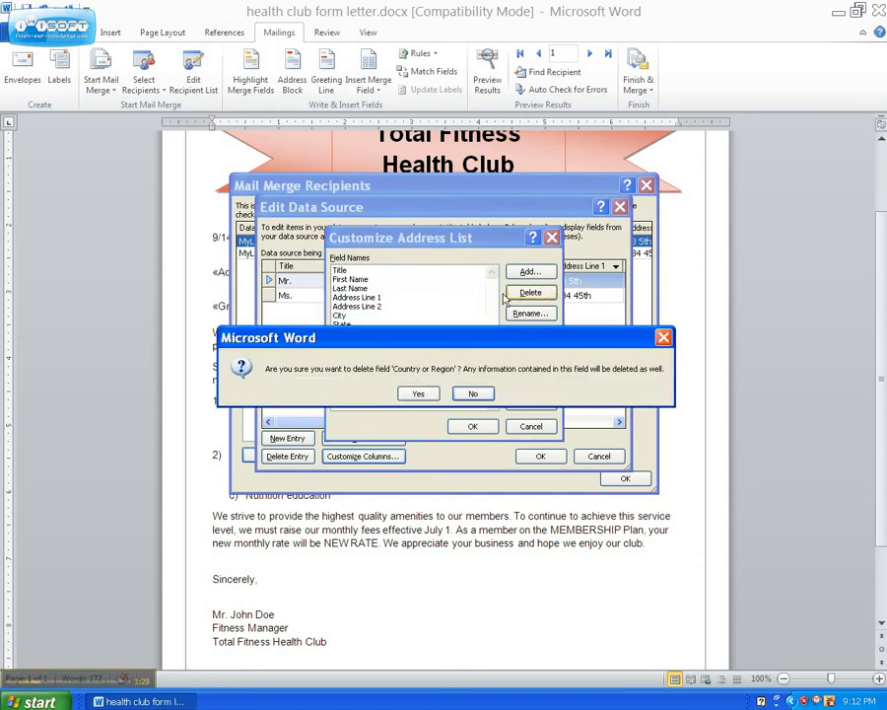
{"action": "left_click", "coordinate": [418, 393]}
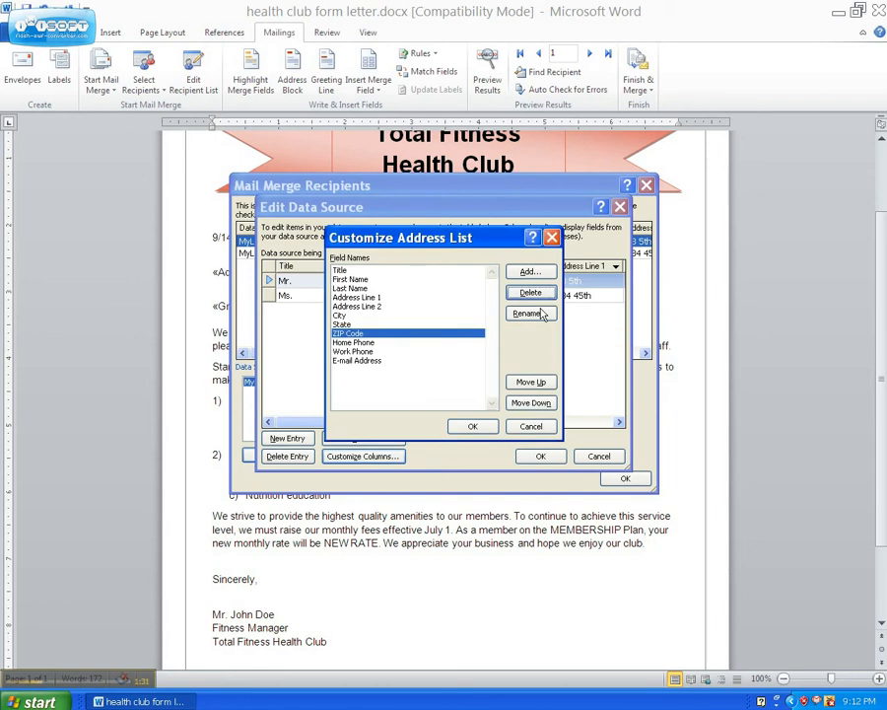
Step: Add a field named Membership after ZIP Code and apply the customized address list
{"action": "left_click", "coordinate": [532, 272]}
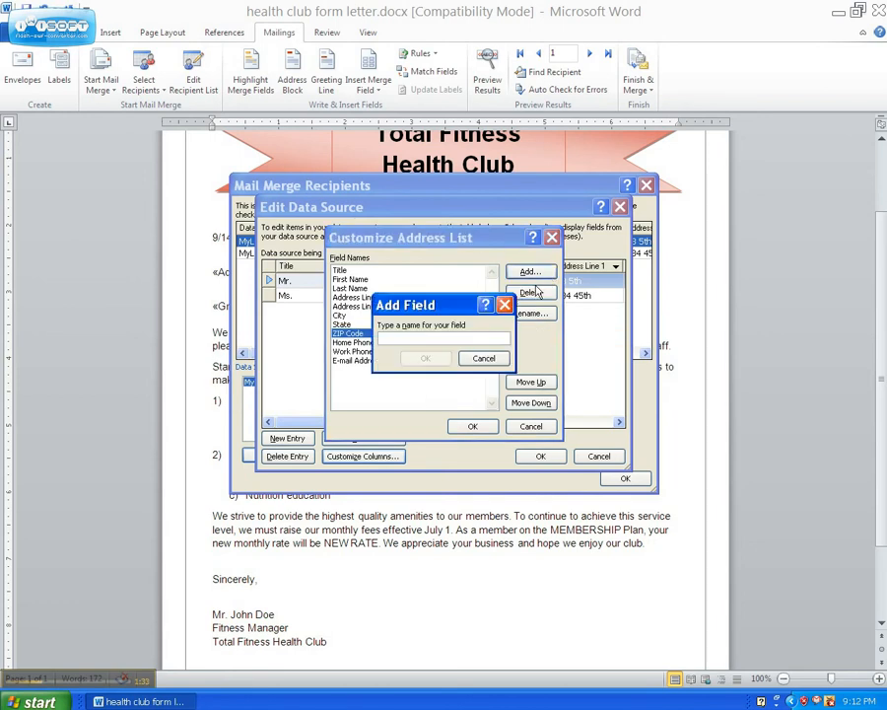
{"action": "type", "text": "Memb"}
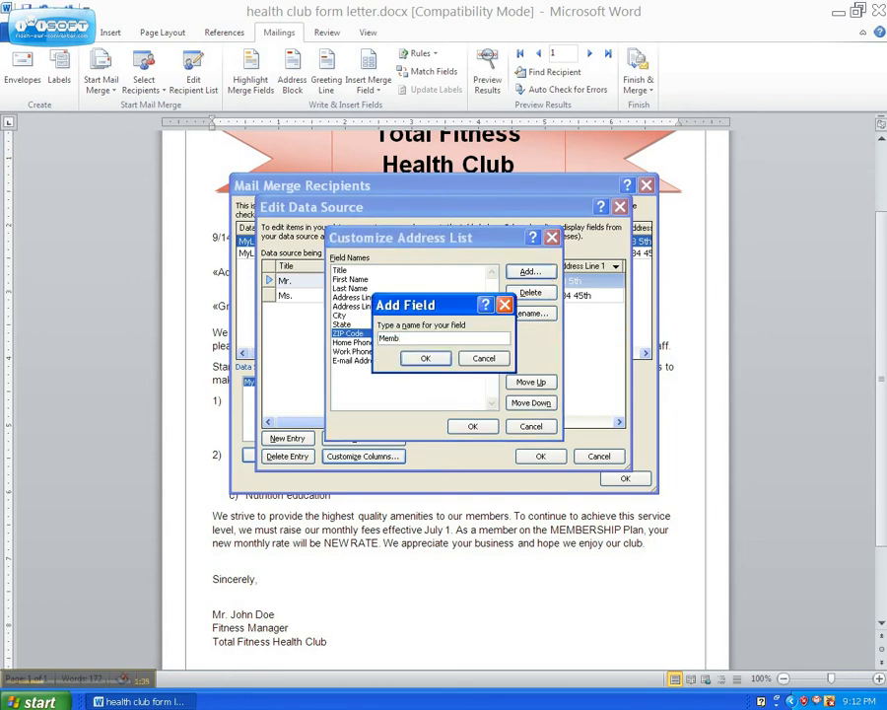
{"action": "type", "text": "ership"}
{"action": "left_click", "coordinate": [427, 359]}
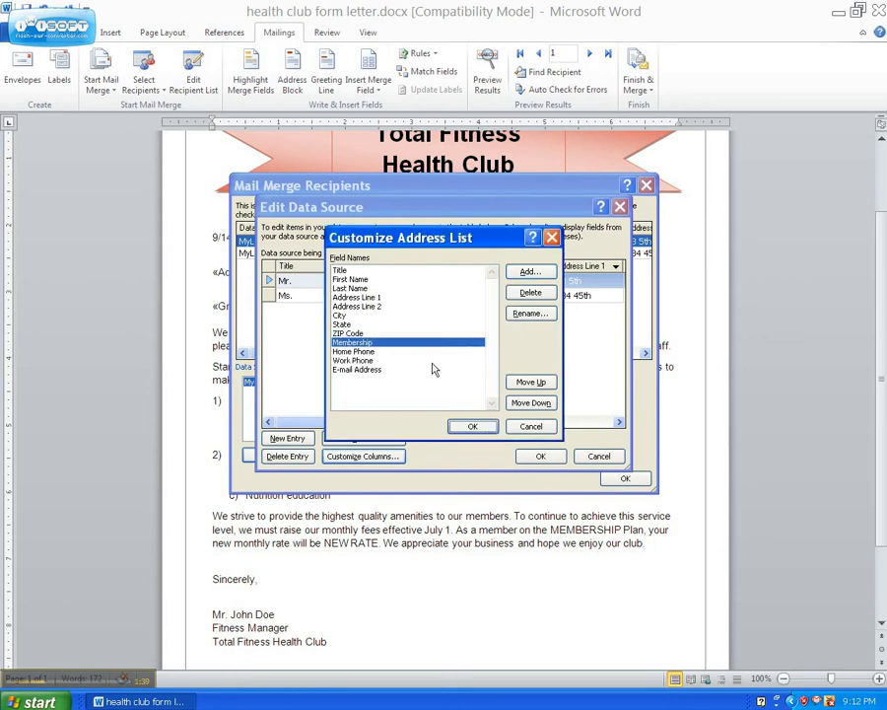
{"action": "left_click", "coordinate": [472, 427]}
Step: Set the Membership value of the first recipient to Standard
{"action": "left_click_drag", "start_coordinate": [416, 428], "coordinate": [497, 432]}
{"action": "left_click", "coordinate": [498, 422]}
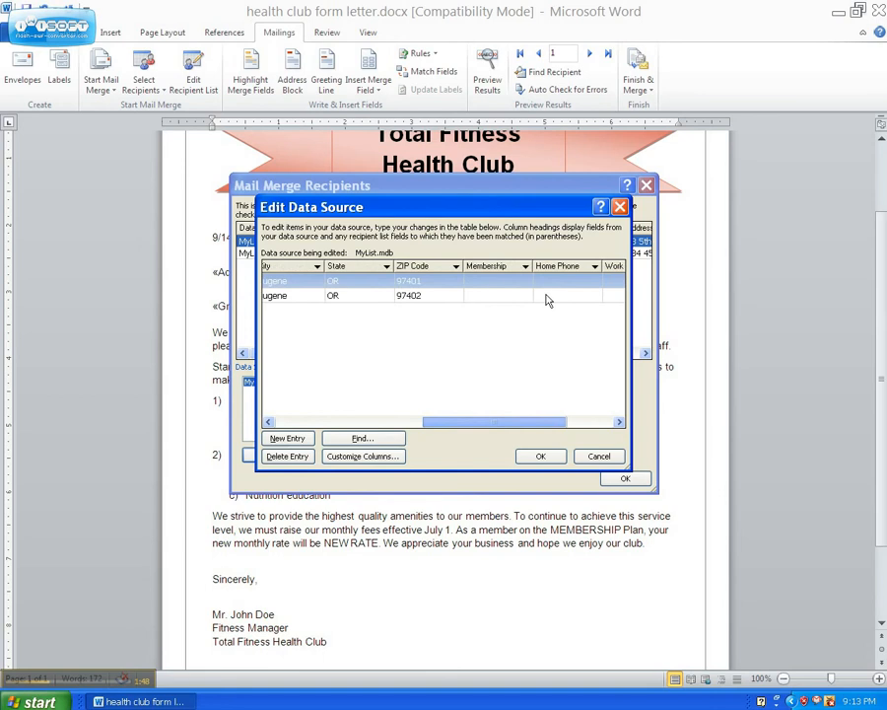
{"action": "left_click", "coordinate": [522, 280]}
{"action": "type", "text": "S"}
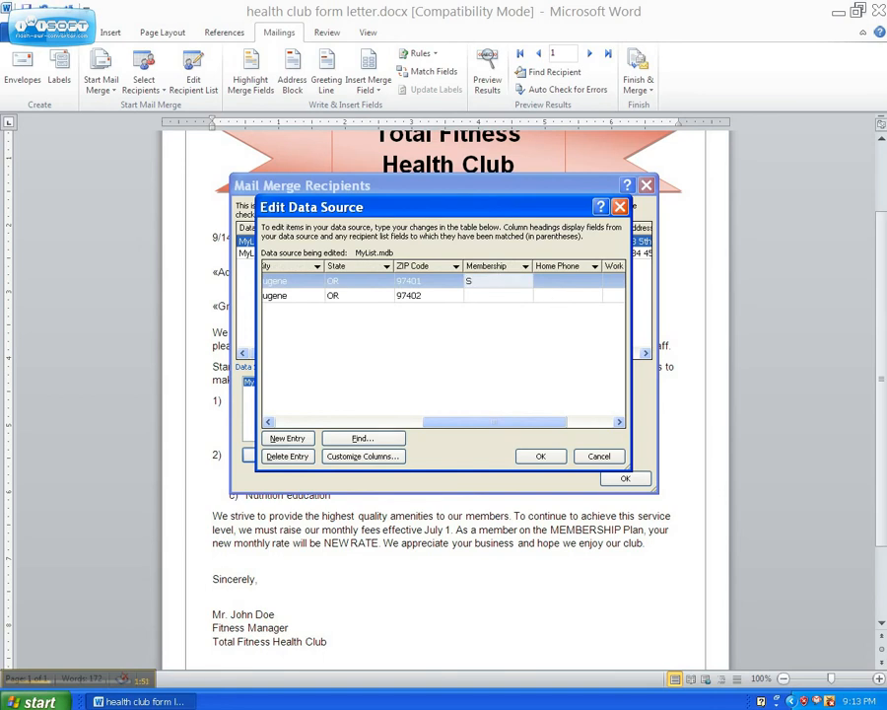
{"action": "type", "text": "tandard"}
{"action": "key", "text": "Tab"}
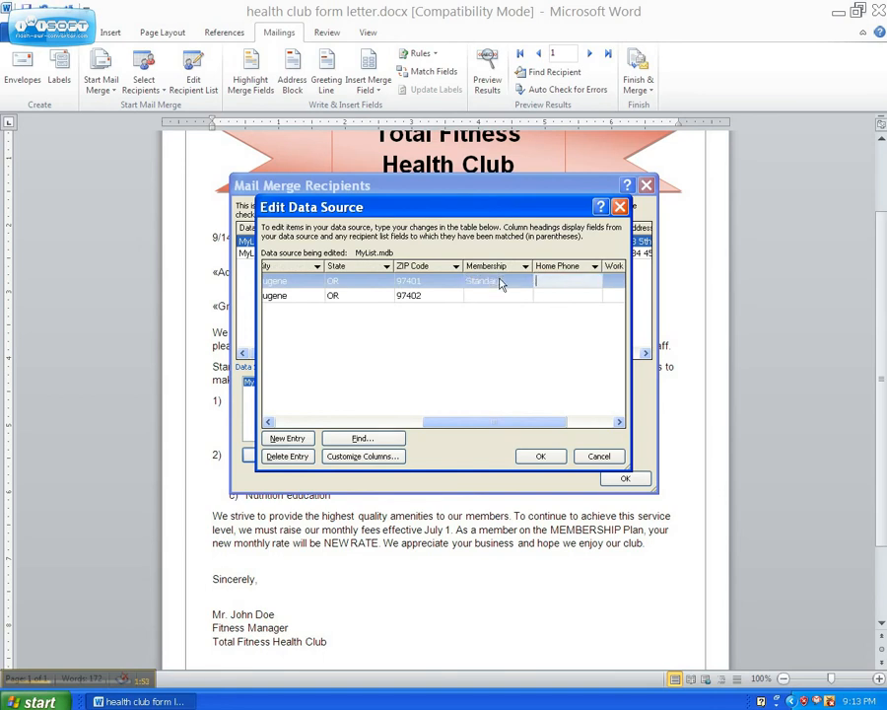
Step: Set the second recipient's Membership to Premium, save the changes to MyList.mdb and close the recipient list
{"action": "key", "text": "Down"}
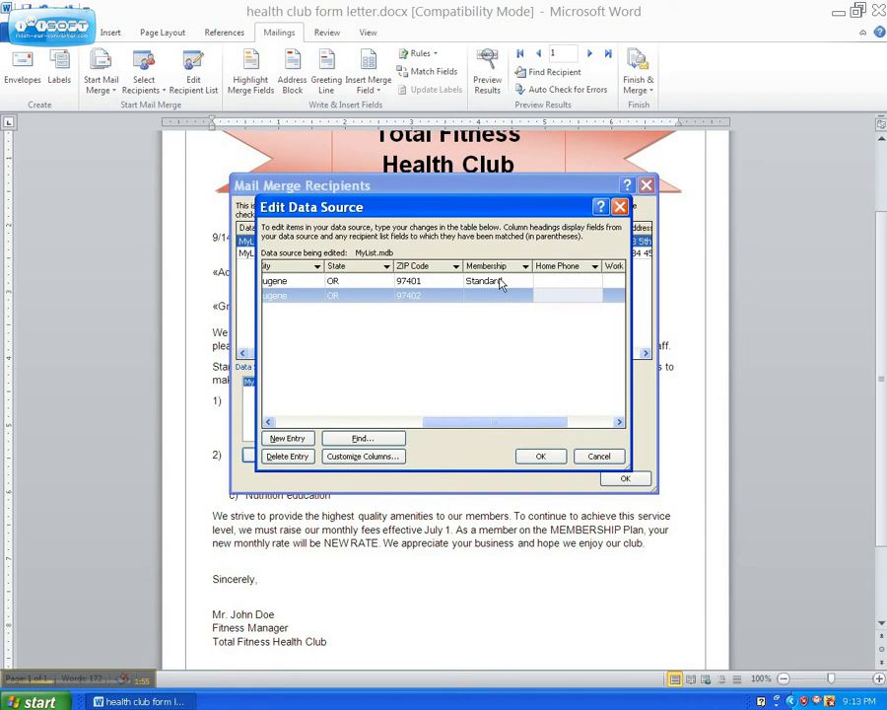
{"action": "left_click", "coordinate": [517, 294]}
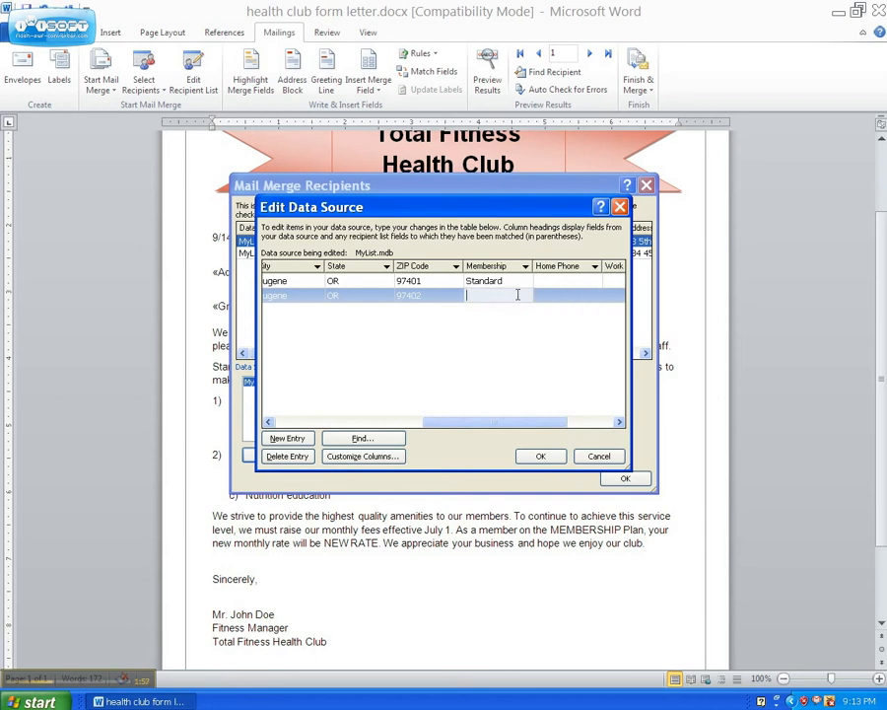
{"action": "type", "text": "Premium"}
{"action": "left_click", "coordinate": [543, 456]}
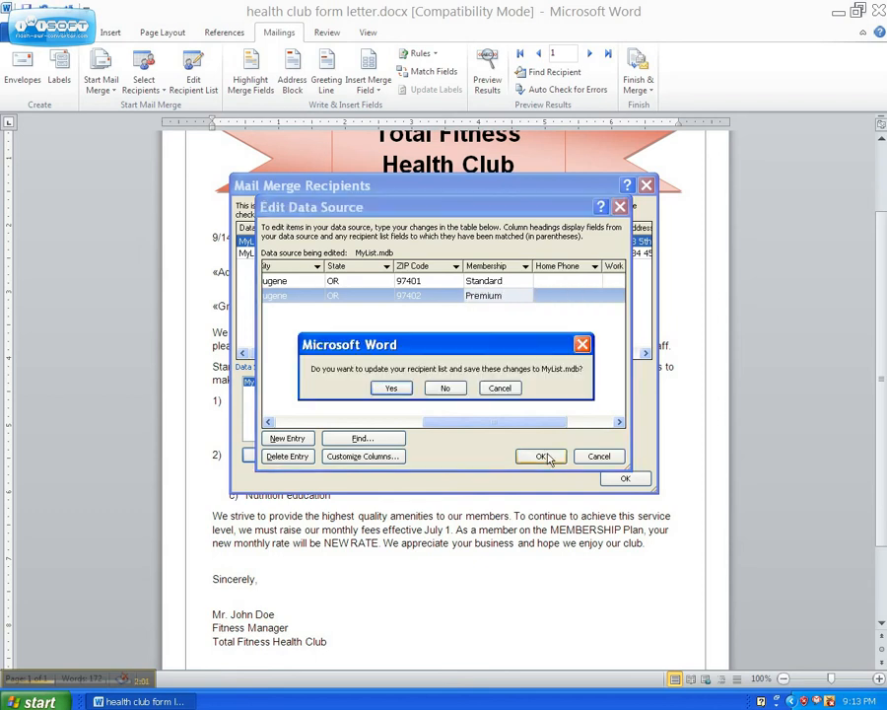
{"action": "left_click", "coordinate": [407, 390]}
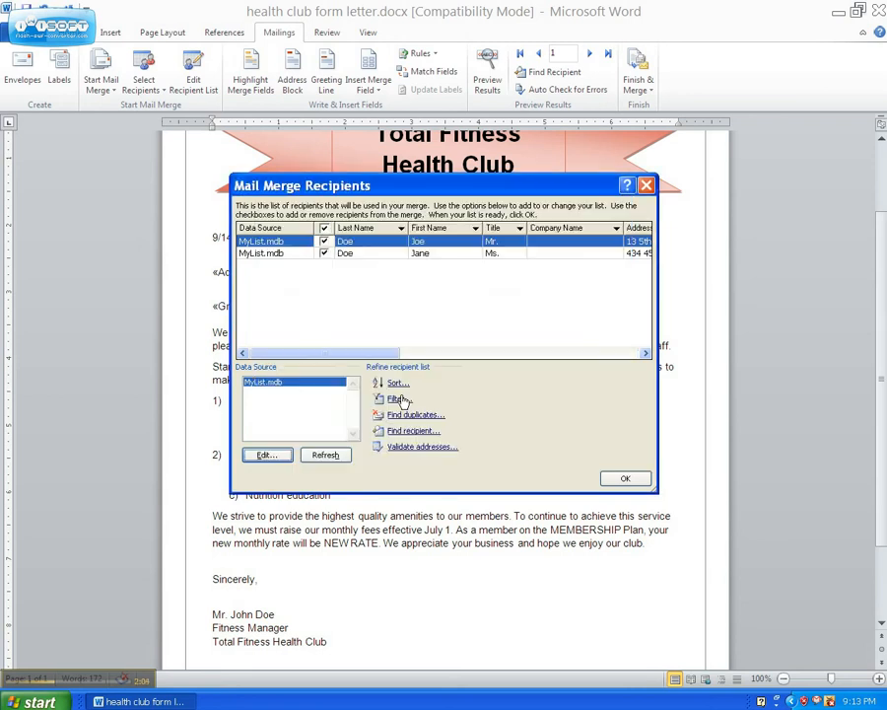
{"action": "left_click", "coordinate": [624, 479]}
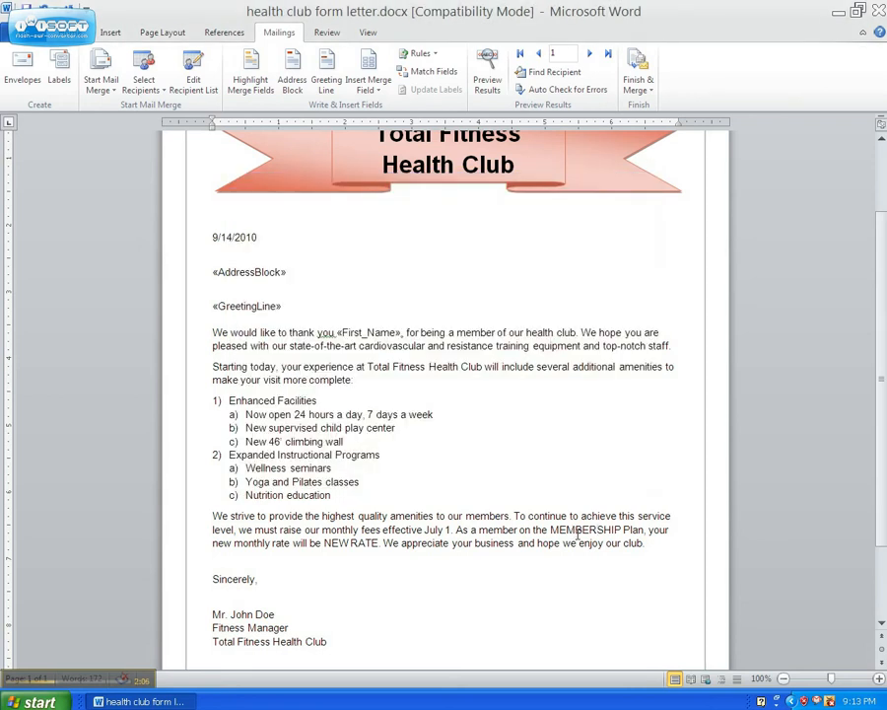
Step: Replace the MEMBERSHIP placeholder in the closing paragraph with the Membership merge field
{"action": "double_click", "coordinate": [576, 530]}
{"action": "key", "text": "Delete"}
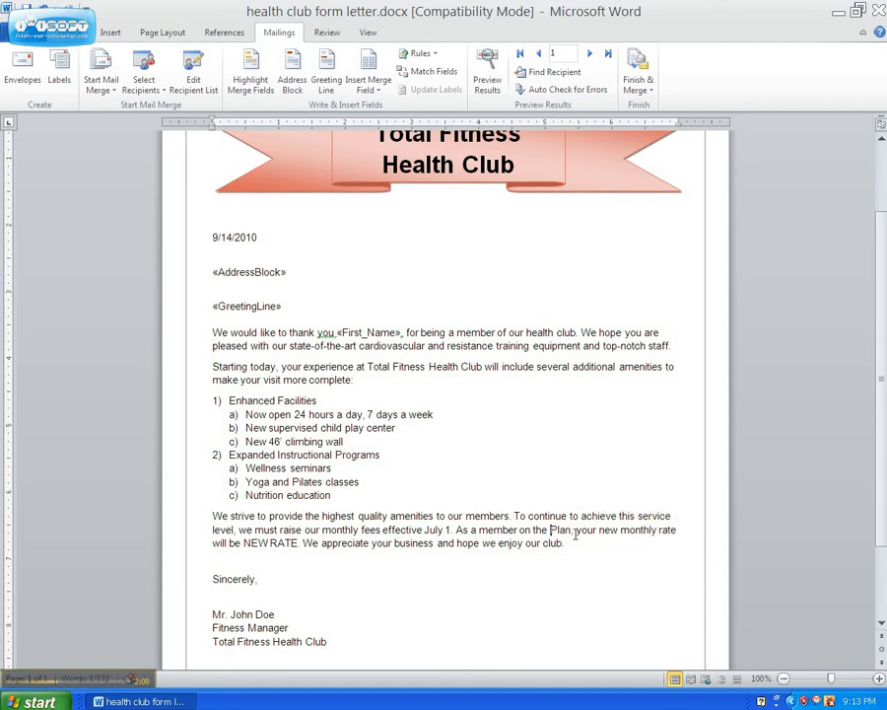
{"action": "left_click", "coordinate": [374, 95]}
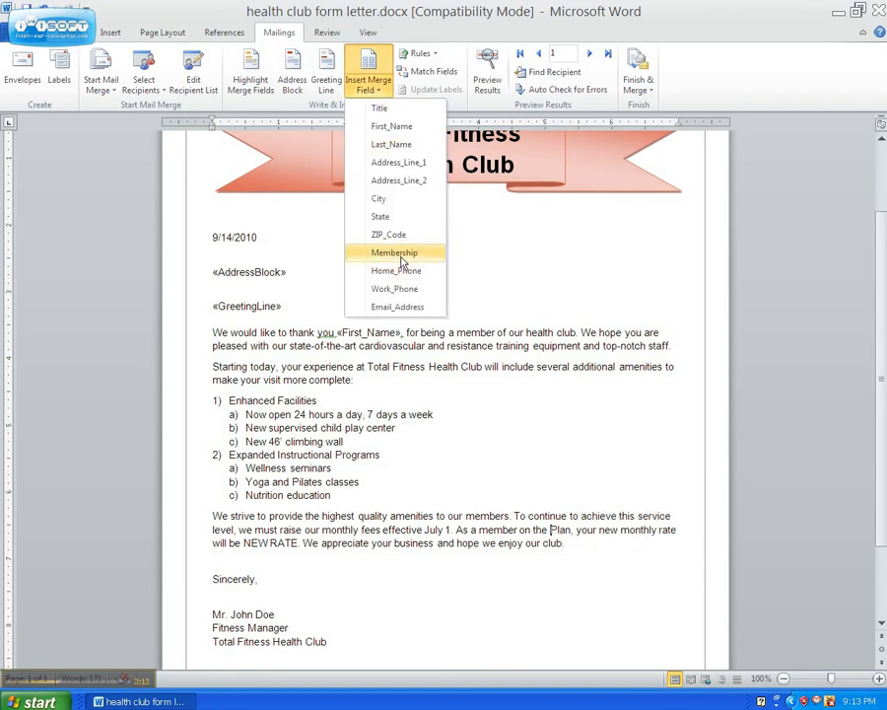
{"action": "left_click", "coordinate": [399, 255]}
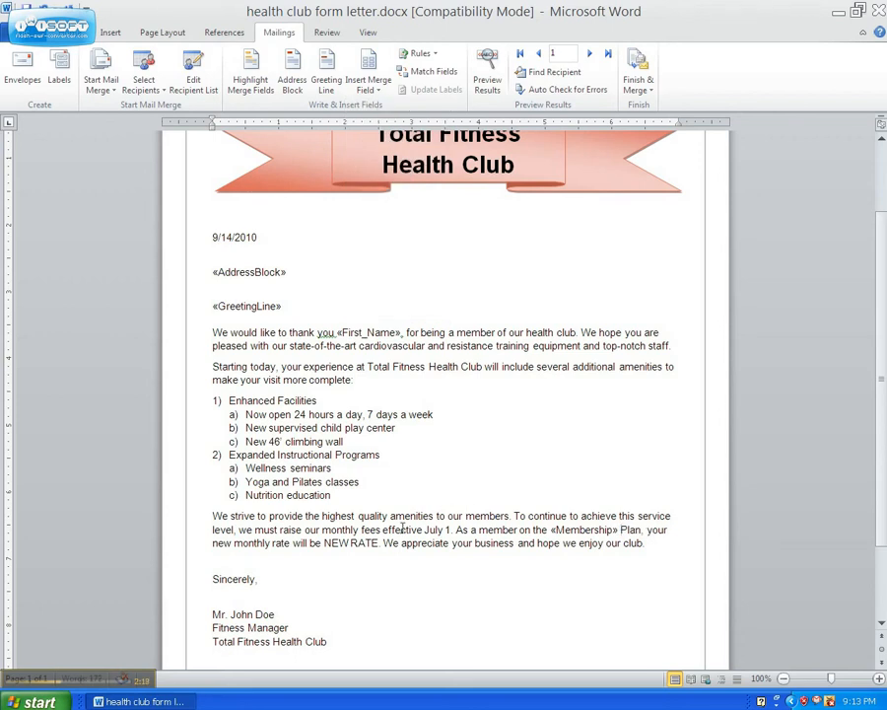
Step: Delete the NEW RATE placeholder from the monthly rate sentence
{"action": "double_click", "coordinate": [353, 543]}
{"action": "left_click_drag", "start_coordinate": [353, 543], "coordinate": [338, 543]}
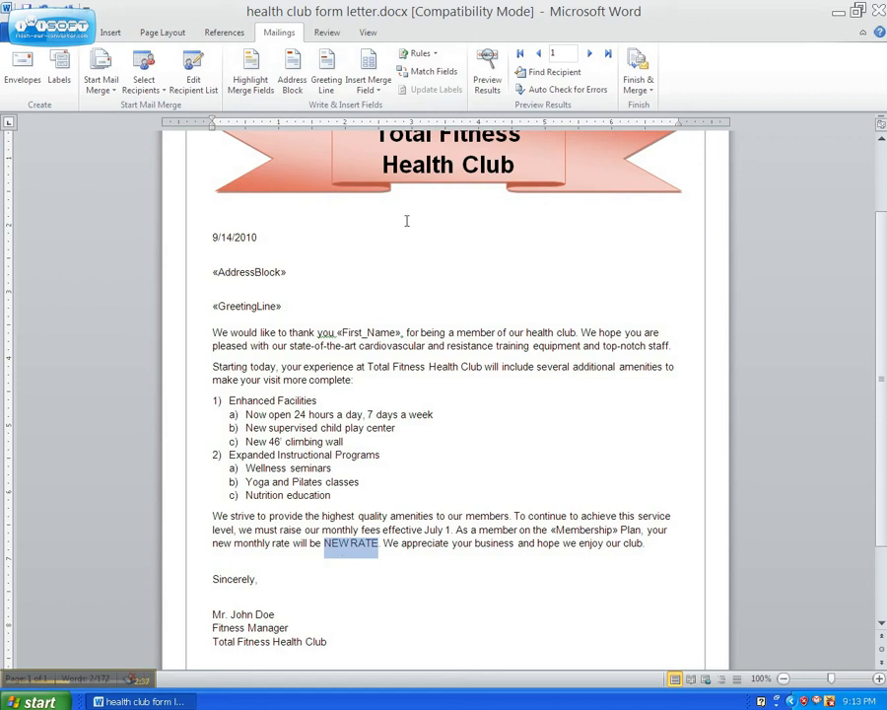
{"action": "key", "text": "Delete"}
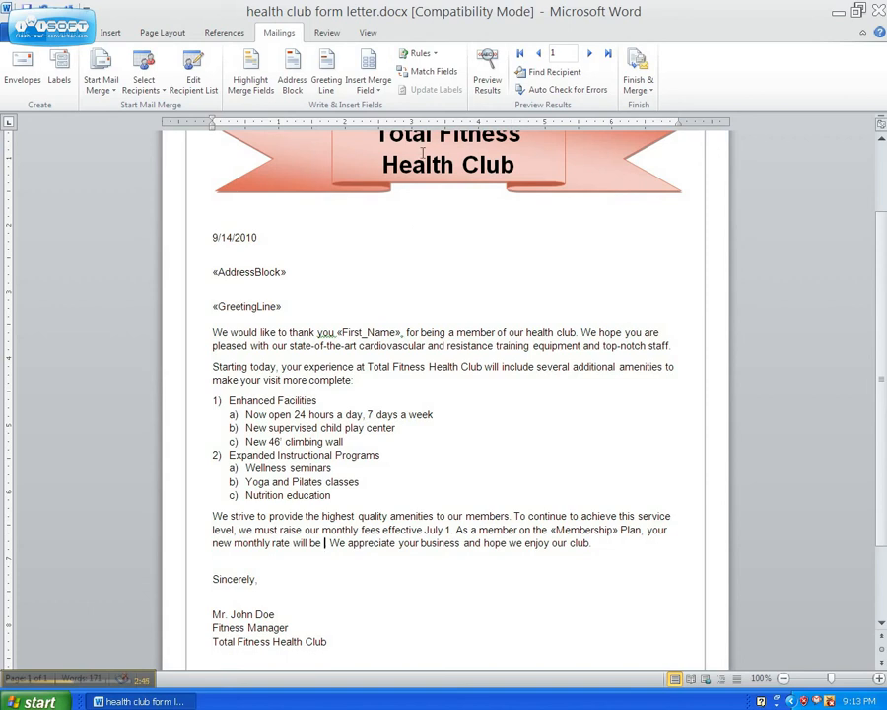
Step: Start an If...Then...Else rule in the rate sentence with the condition Membership equal to Standard
{"action": "left_click", "coordinate": [434, 61]}
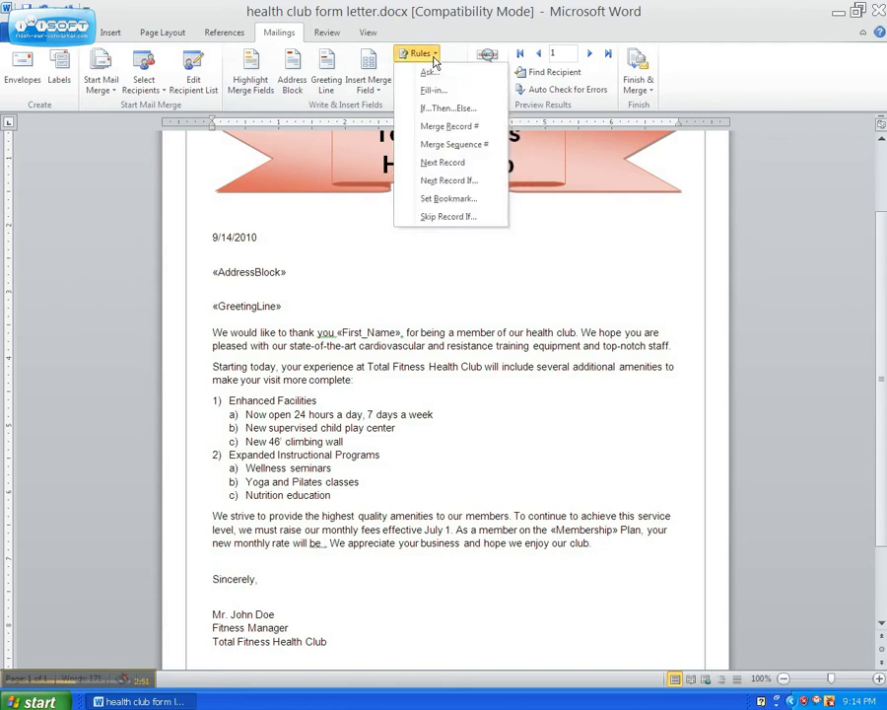
{"action": "left_click", "coordinate": [449, 110]}
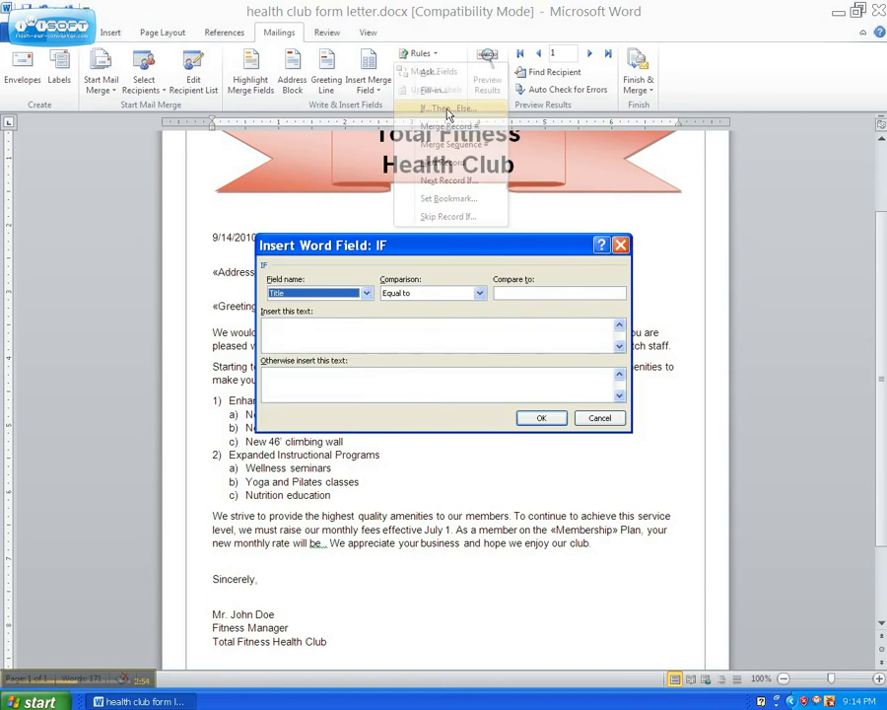
{"action": "left_click", "coordinate": [367, 300]}
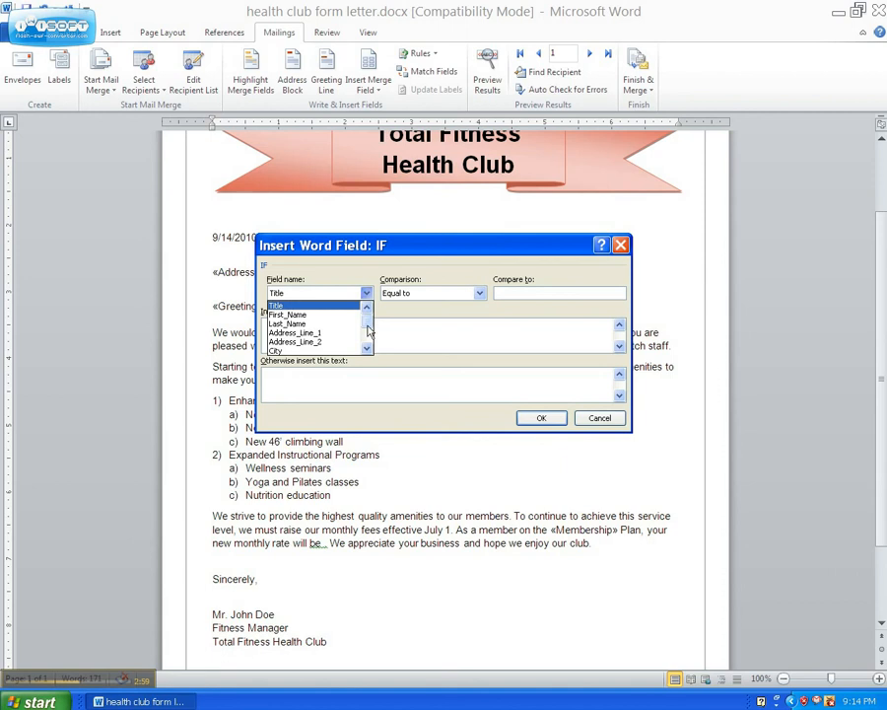
{"action": "left_click_drag", "start_coordinate": [367, 315], "coordinate": [367, 347]}
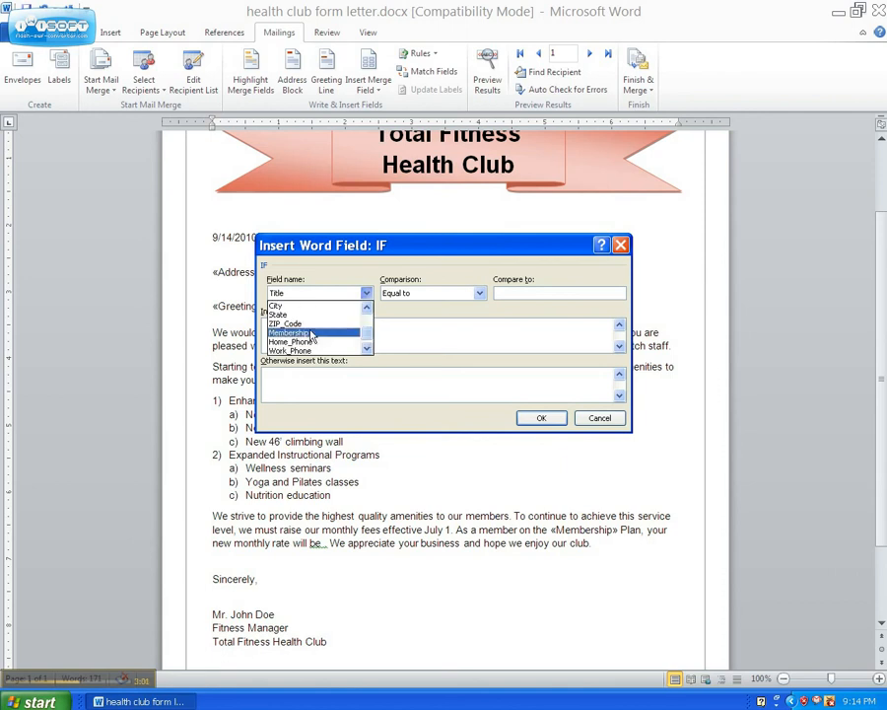
{"action": "left_click", "coordinate": [290, 330]}
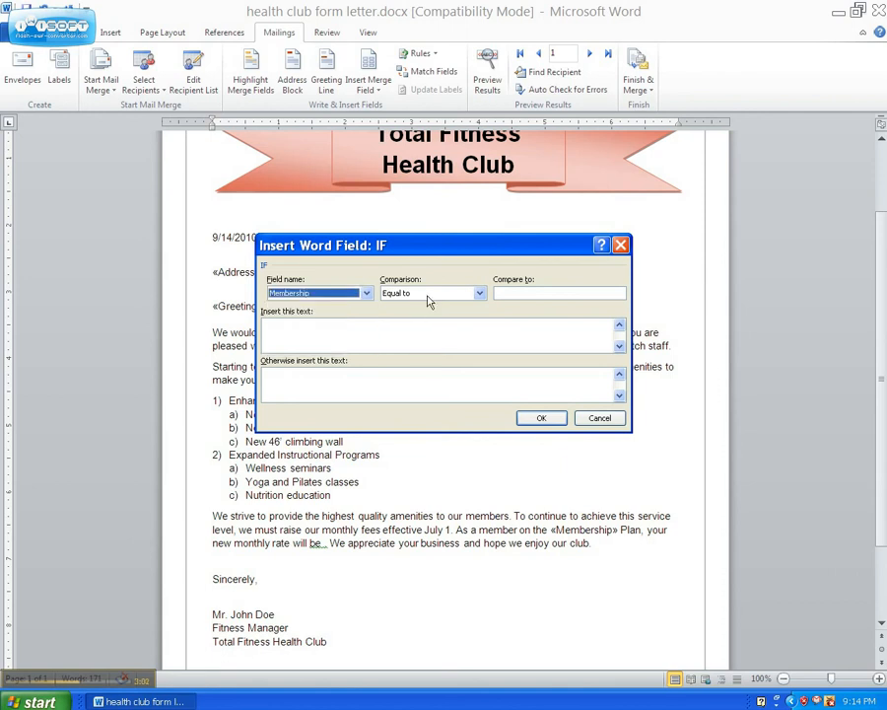
{"action": "left_click", "coordinate": [514, 291]}
{"action": "type", "text": "Stand"}
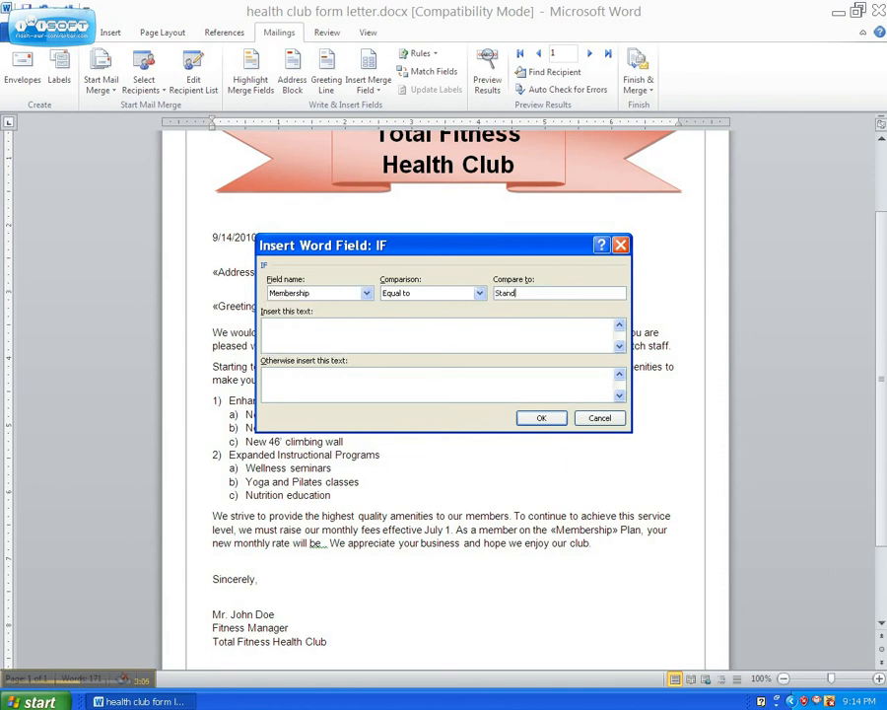
{"action": "type", "text": "ard"}
Step: Set the rule to insert $75 when the condition is met and $100 otherwise, and place it in the letter
{"action": "left_click", "coordinate": [365, 339]}
{"action": "type", "text": "$75"}
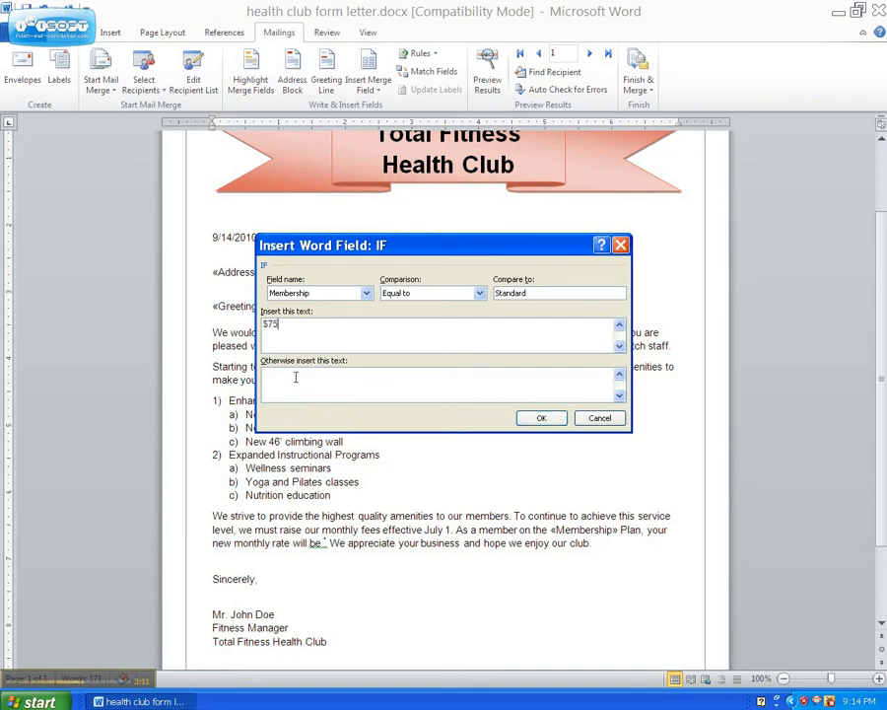
{"action": "left_click", "coordinate": [296, 381]}
{"action": "type", "text": "$100"}
{"action": "left_click", "coordinate": [529, 421]}
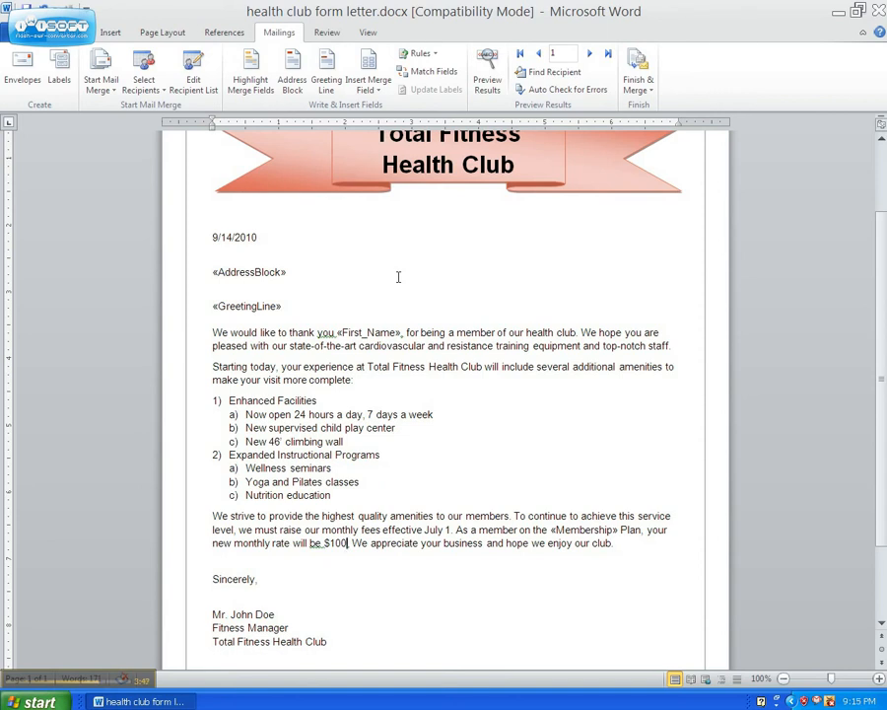
{"action": "type", "text": "."}
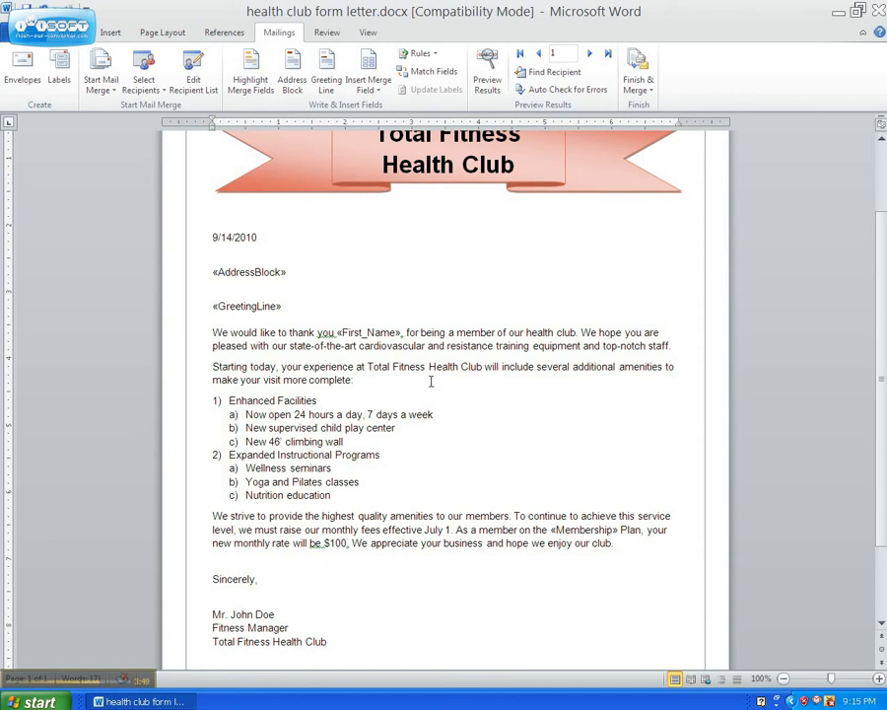